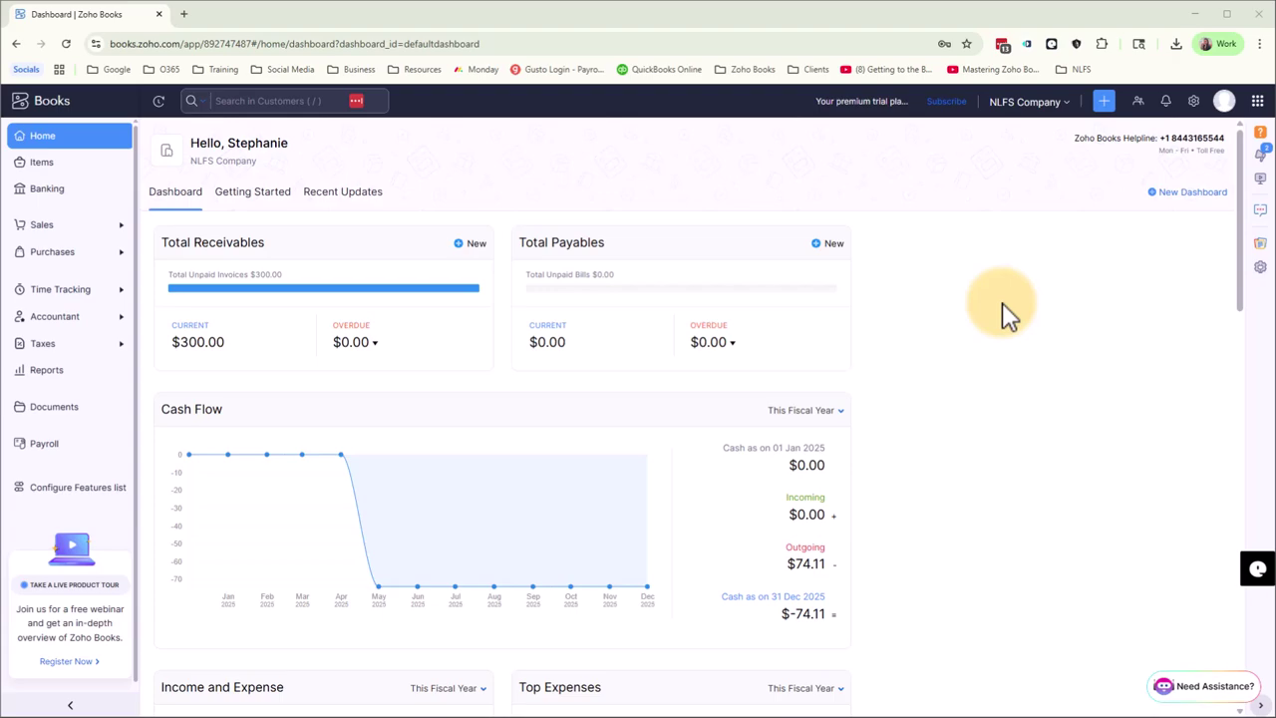
# Open AIO Agency's invoice INV-000001 and start recording a payment for it.
pyautogui.click(70, 229)
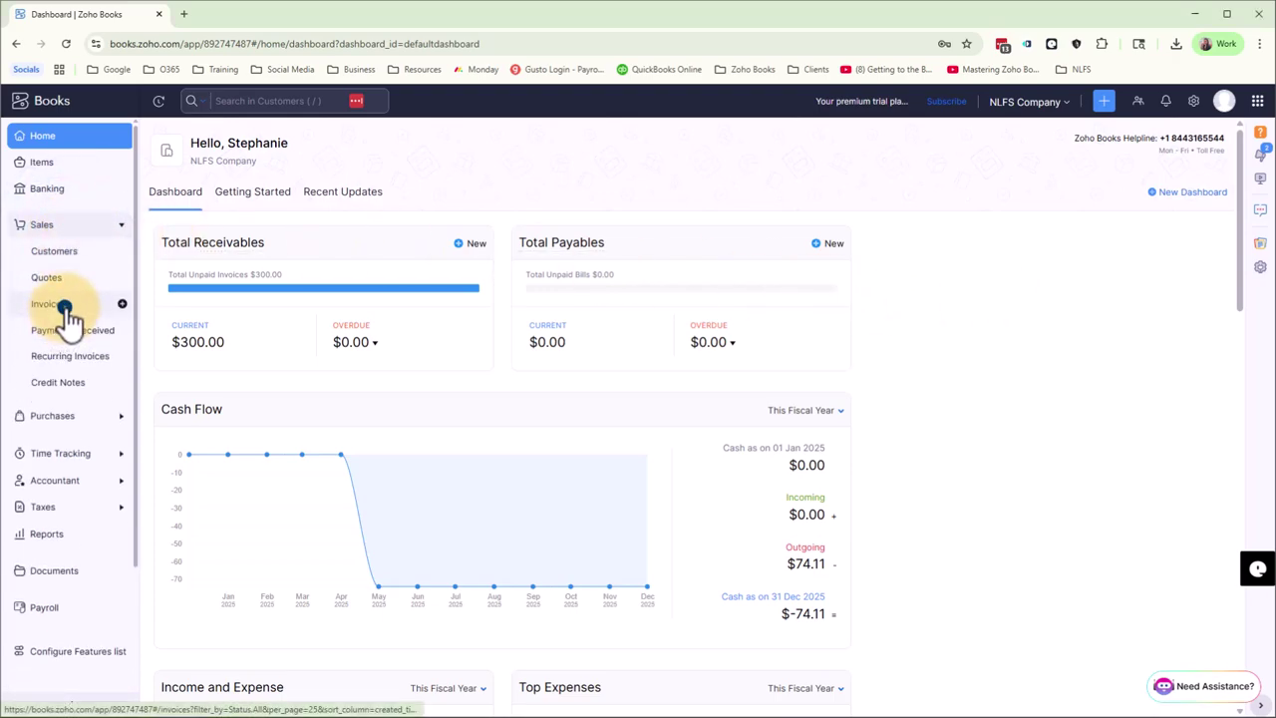
pyautogui.click(65, 309)
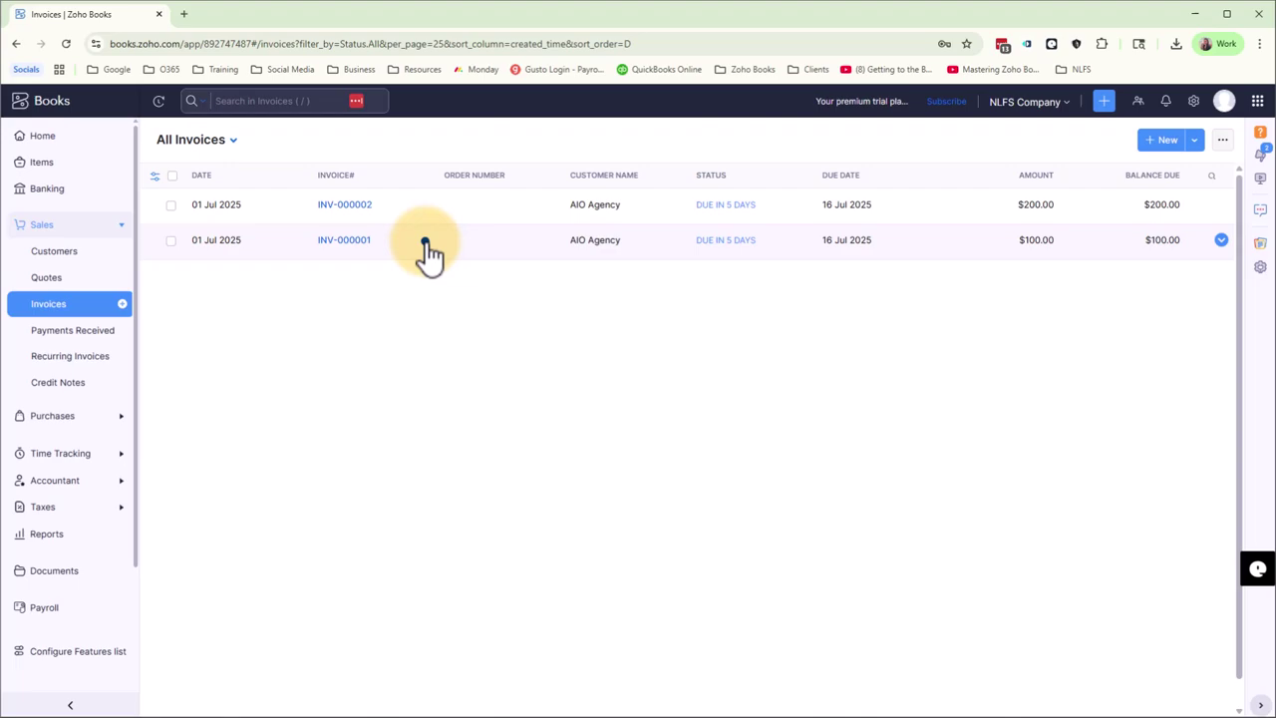
pyautogui.click(422, 249)
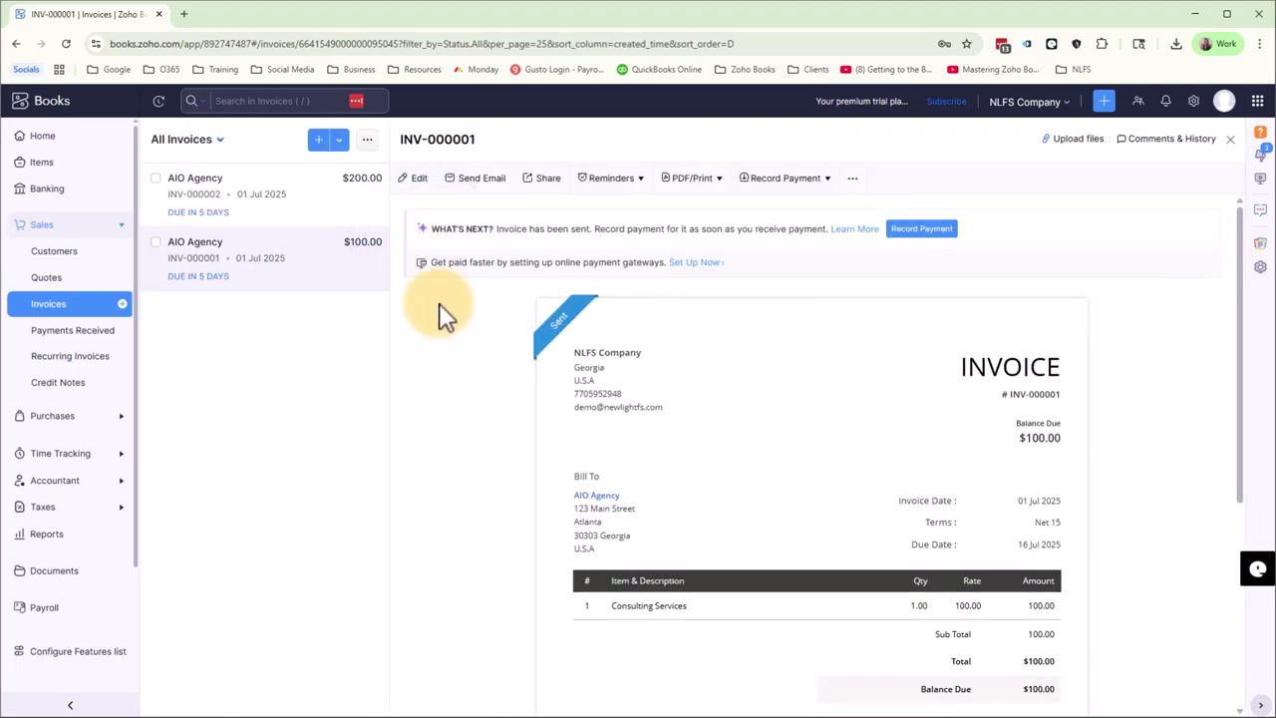
pyautogui.click(922, 231)
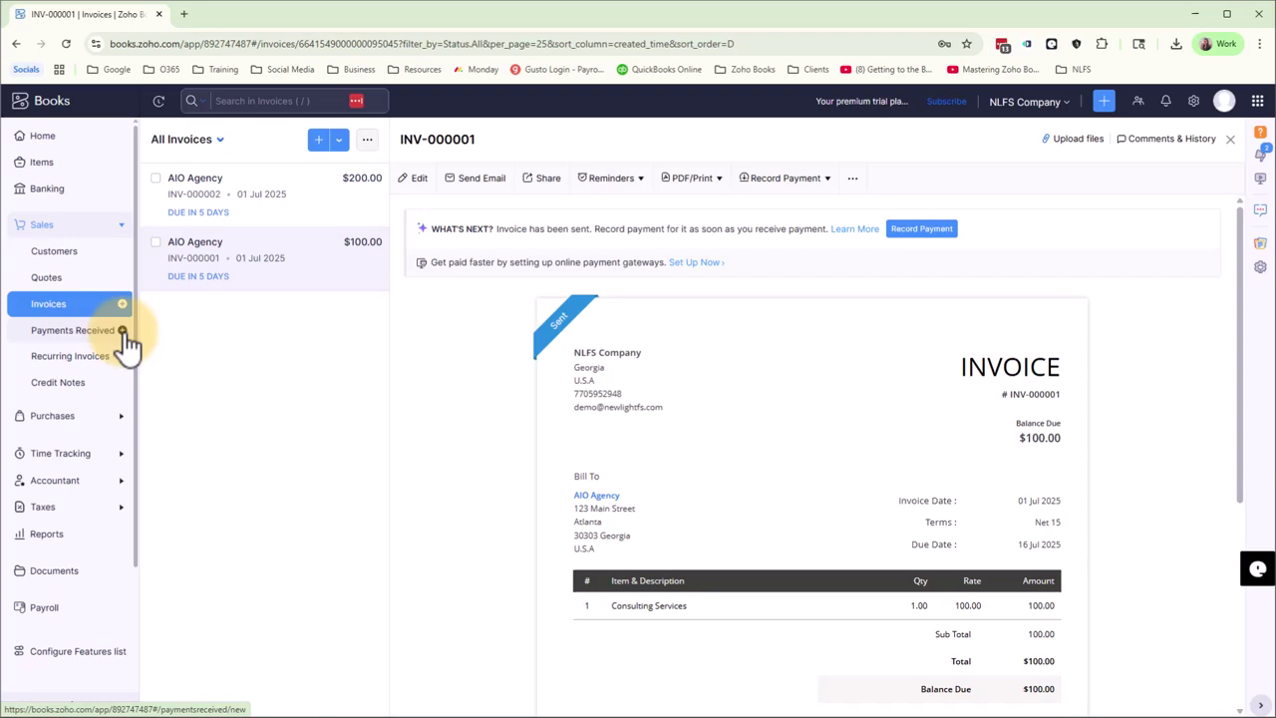
pyautogui.click(947, 238)
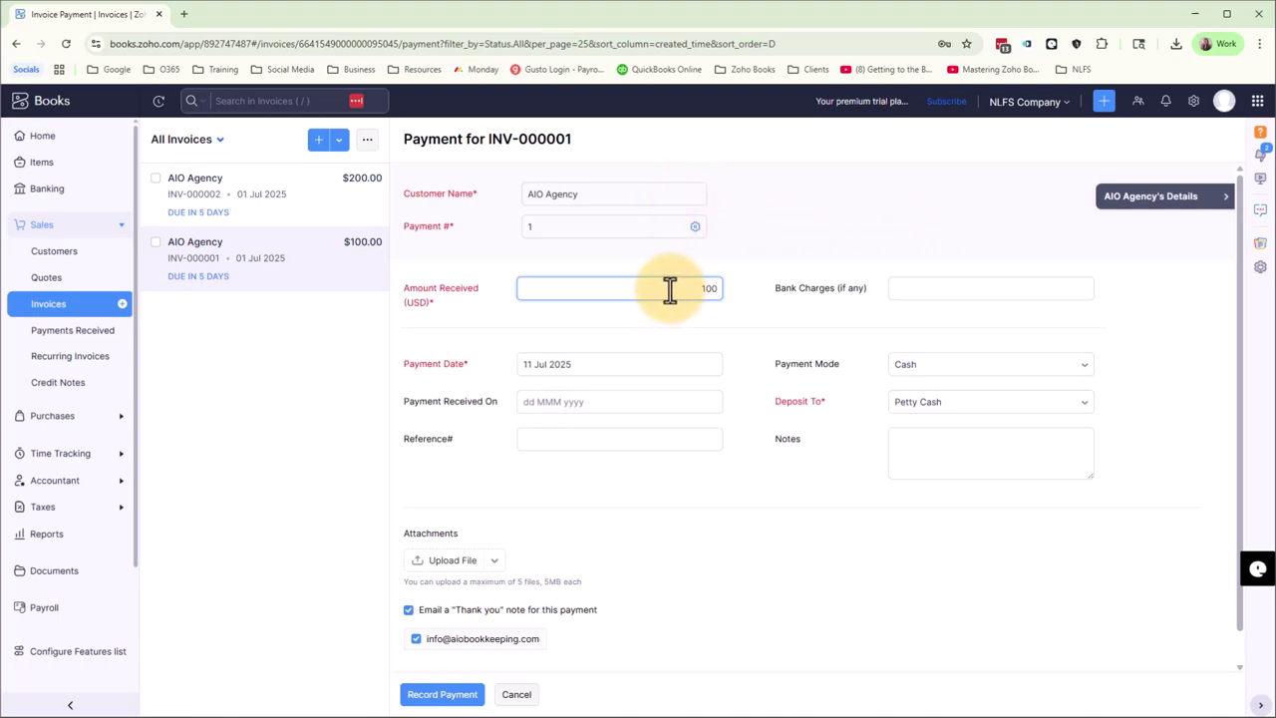
# Keep the received amount at 100 and set the payment date to 08 Jul 2025.
pyautogui.moveTo(668, 289); pyautogui.dragTo(736, 290)
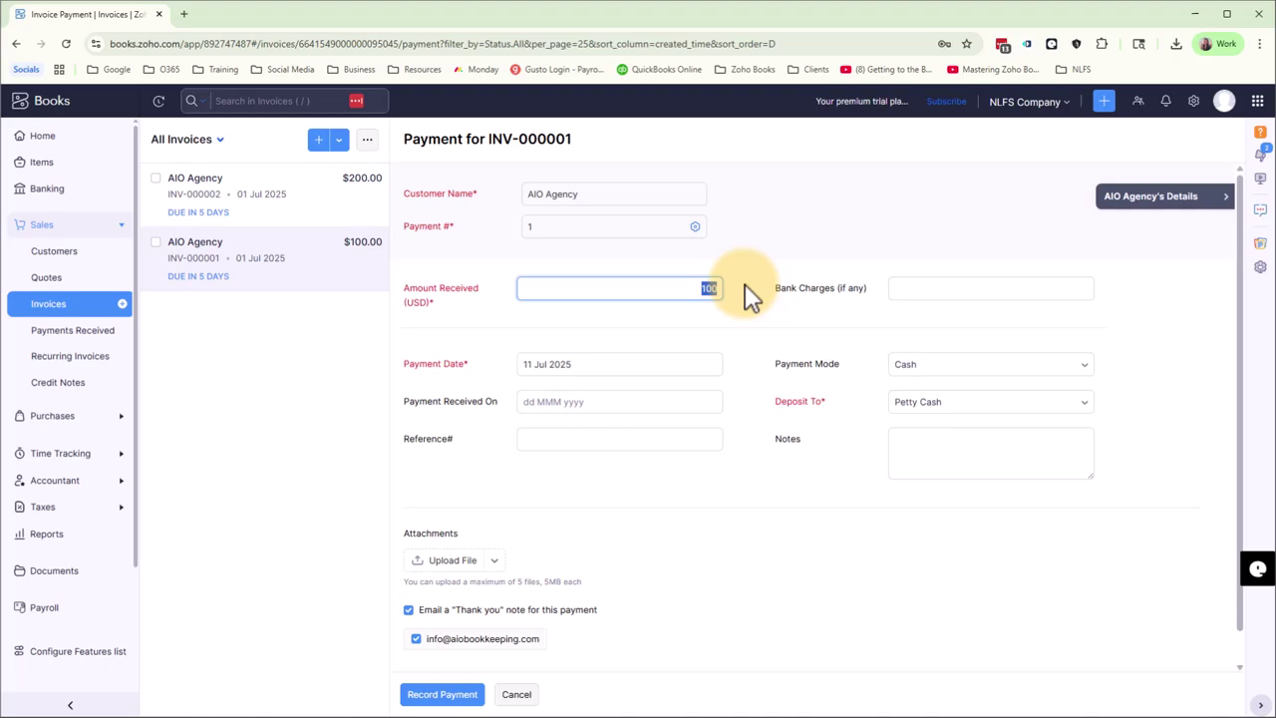
pyautogui.click(745, 283)
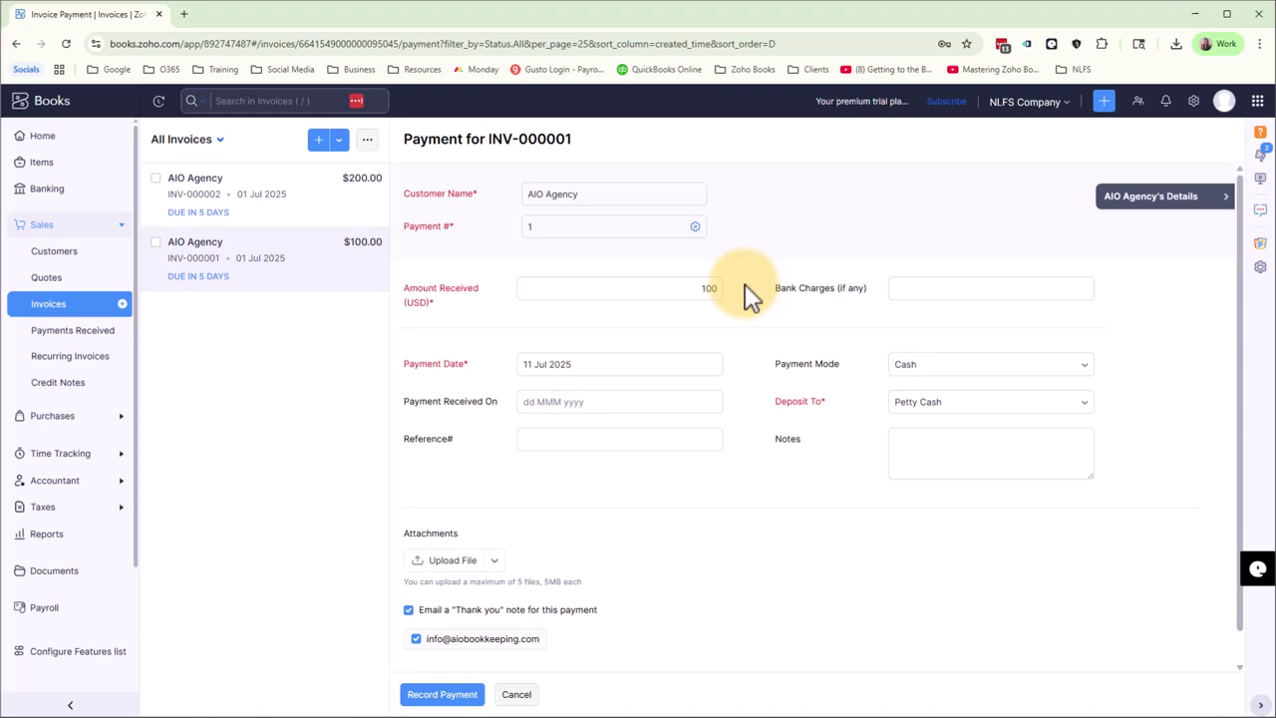
pyautogui.click(624, 365)
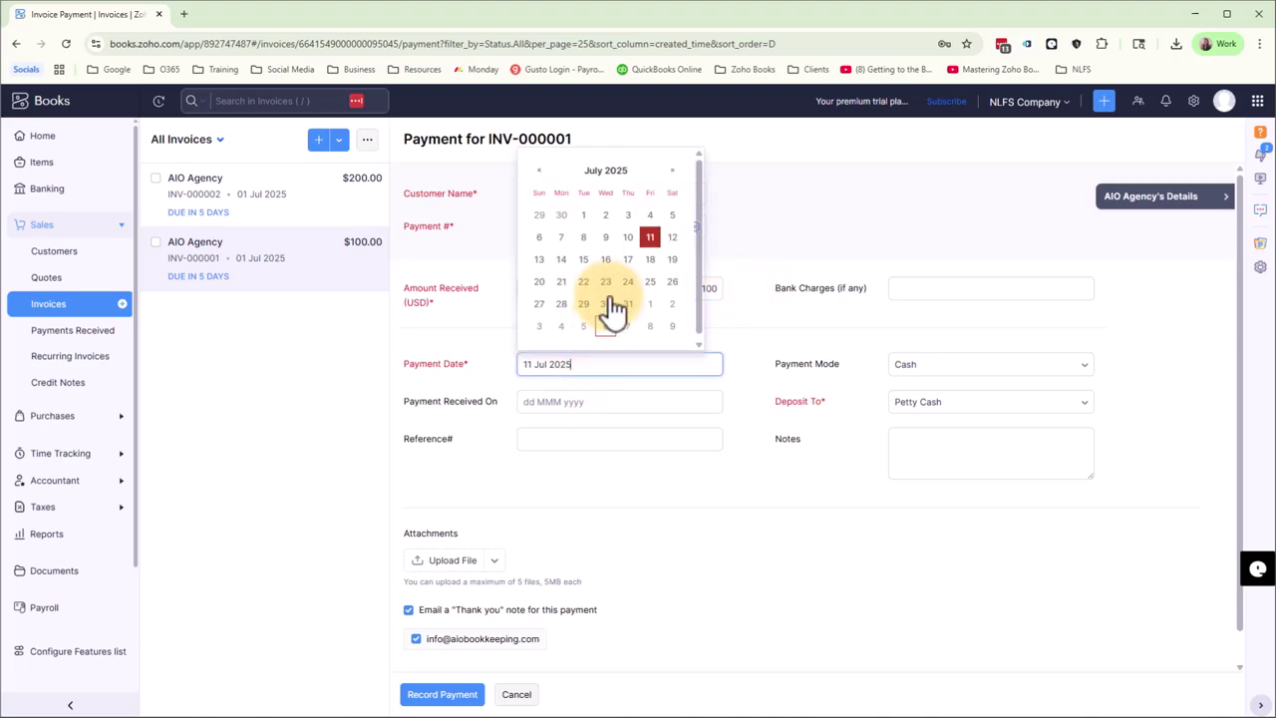
pyautogui.click(585, 237)
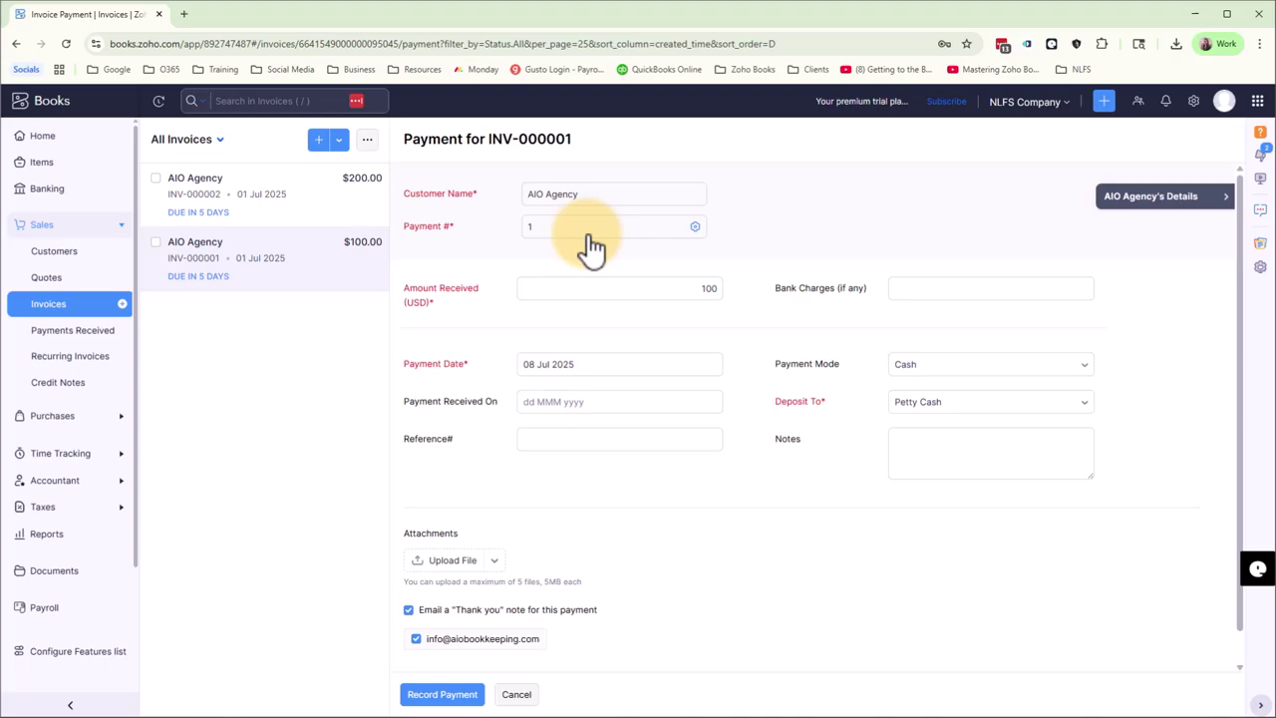
# Set the payment mode to Bank Transfer and the deposit account to Checking, leaving bank charges blank.
pyautogui.click(972, 289)
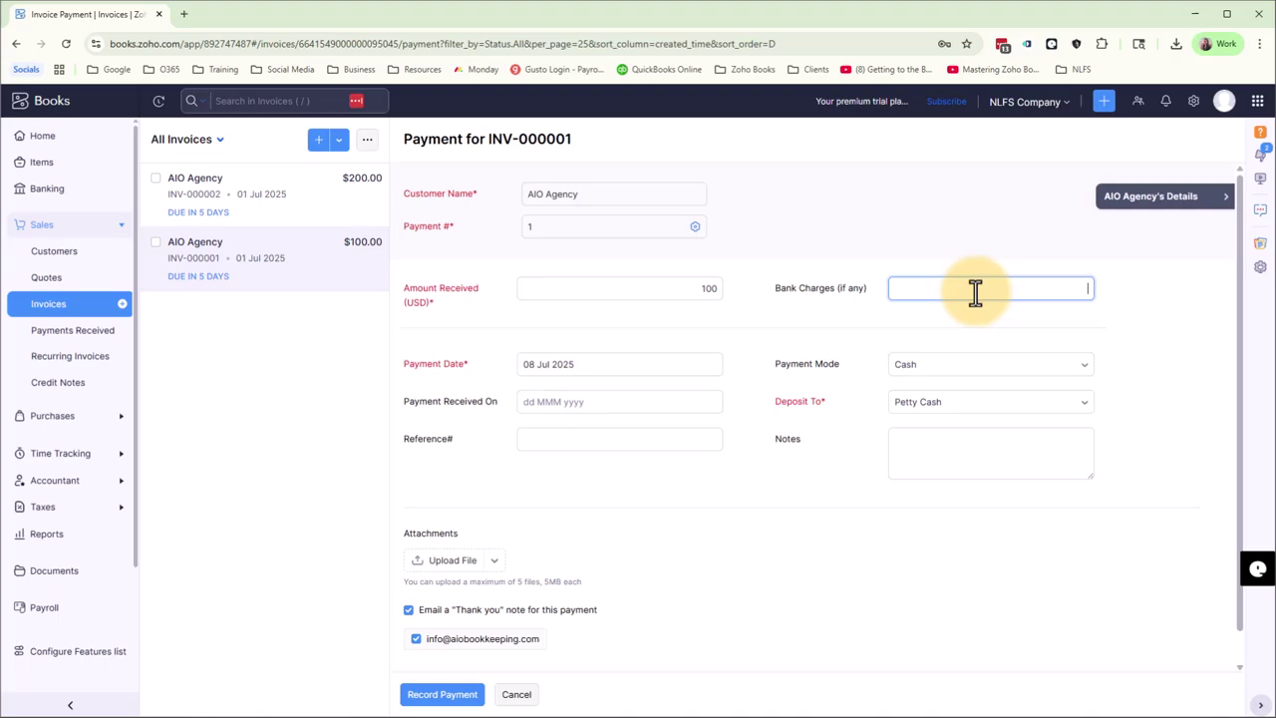
pyautogui.click(1013, 366)
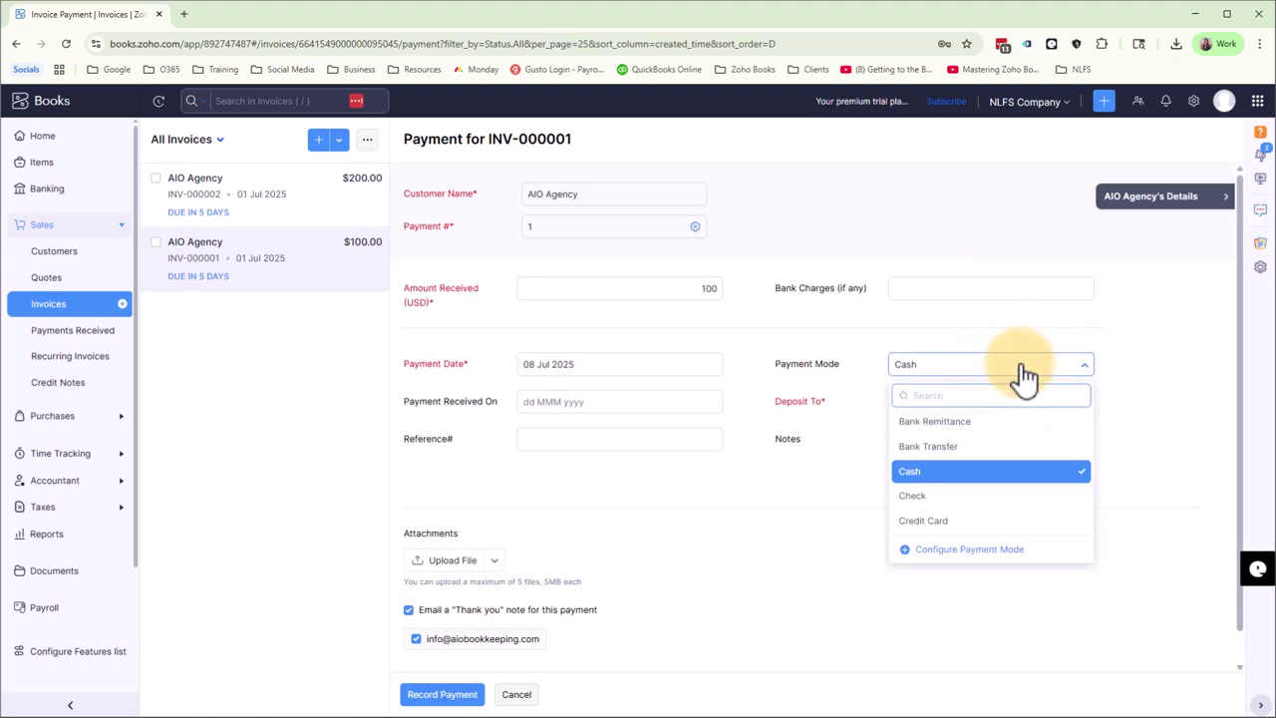
pyautogui.click(1019, 452)
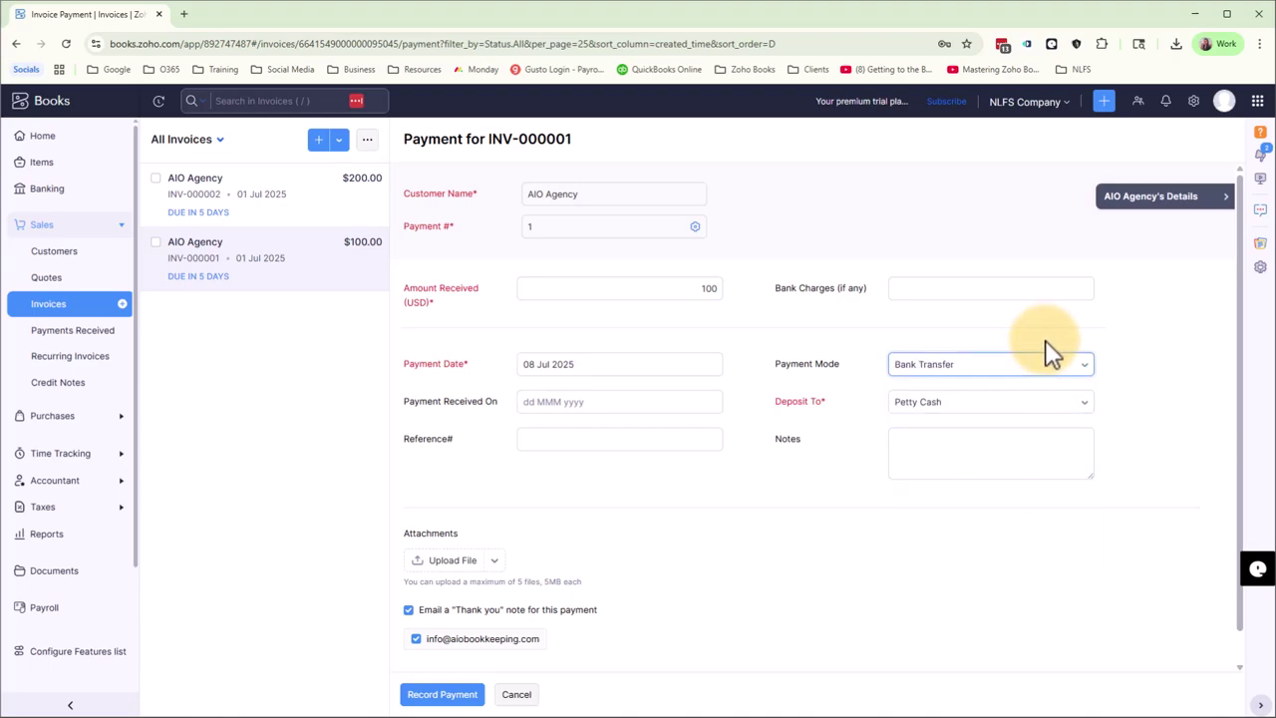
pyautogui.click(1031, 409)
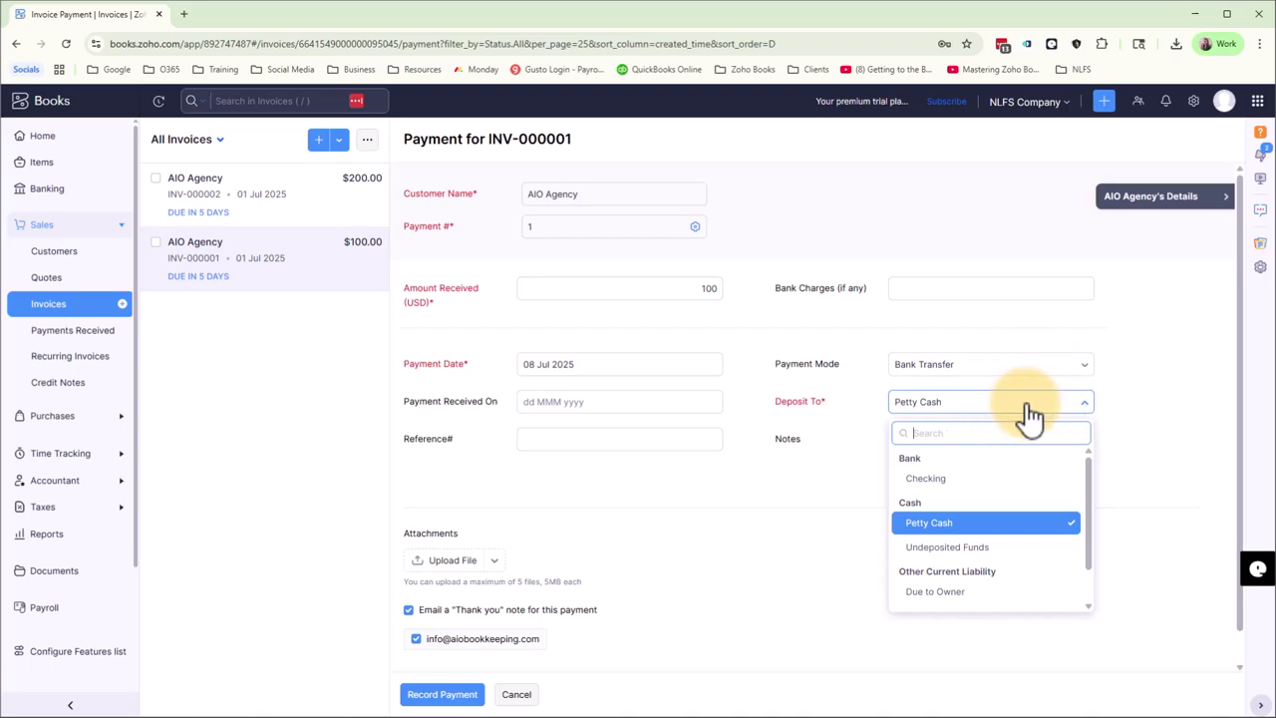
pyautogui.click(1013, 488)
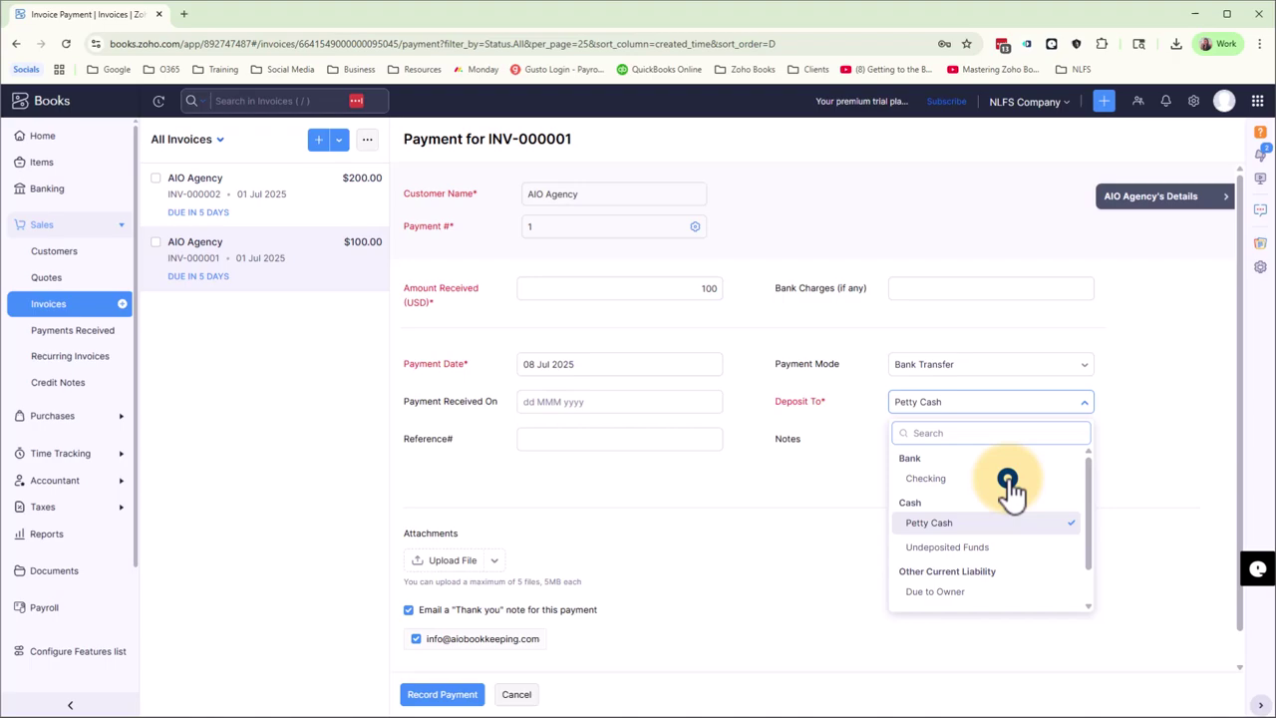
pyautogui.click(1012, 417)
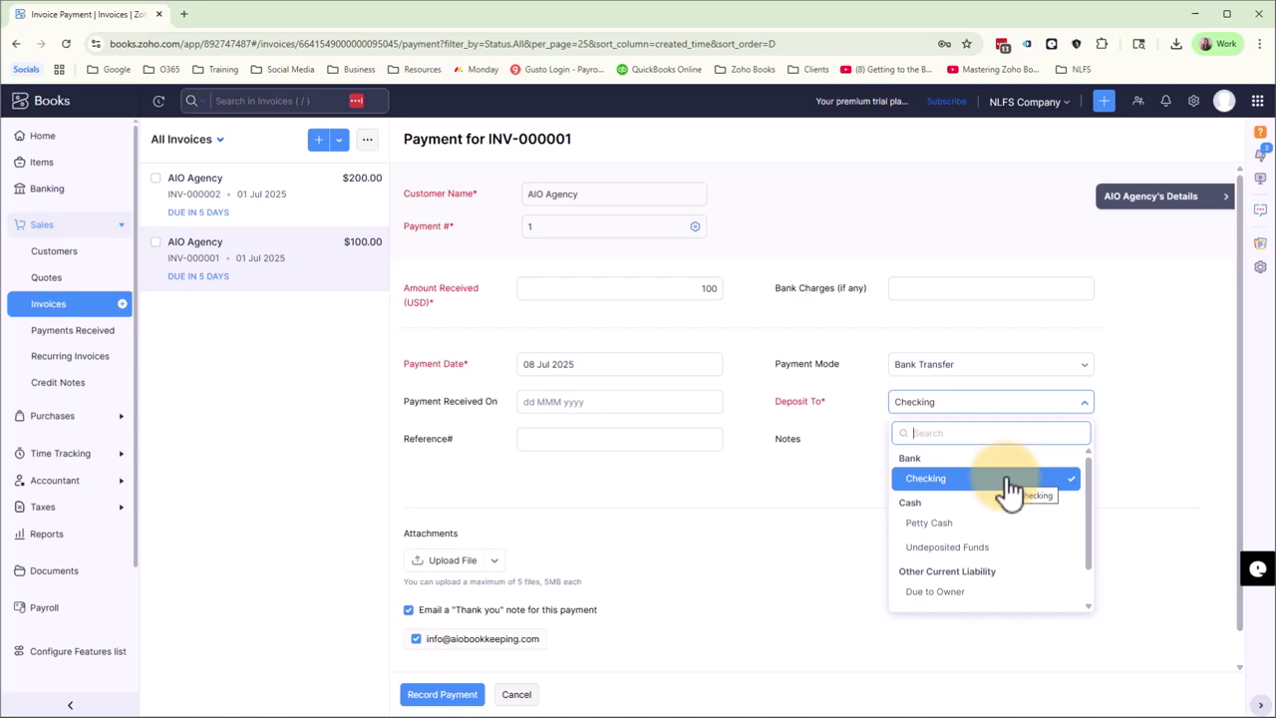
pyautogui.click(1123, 404)
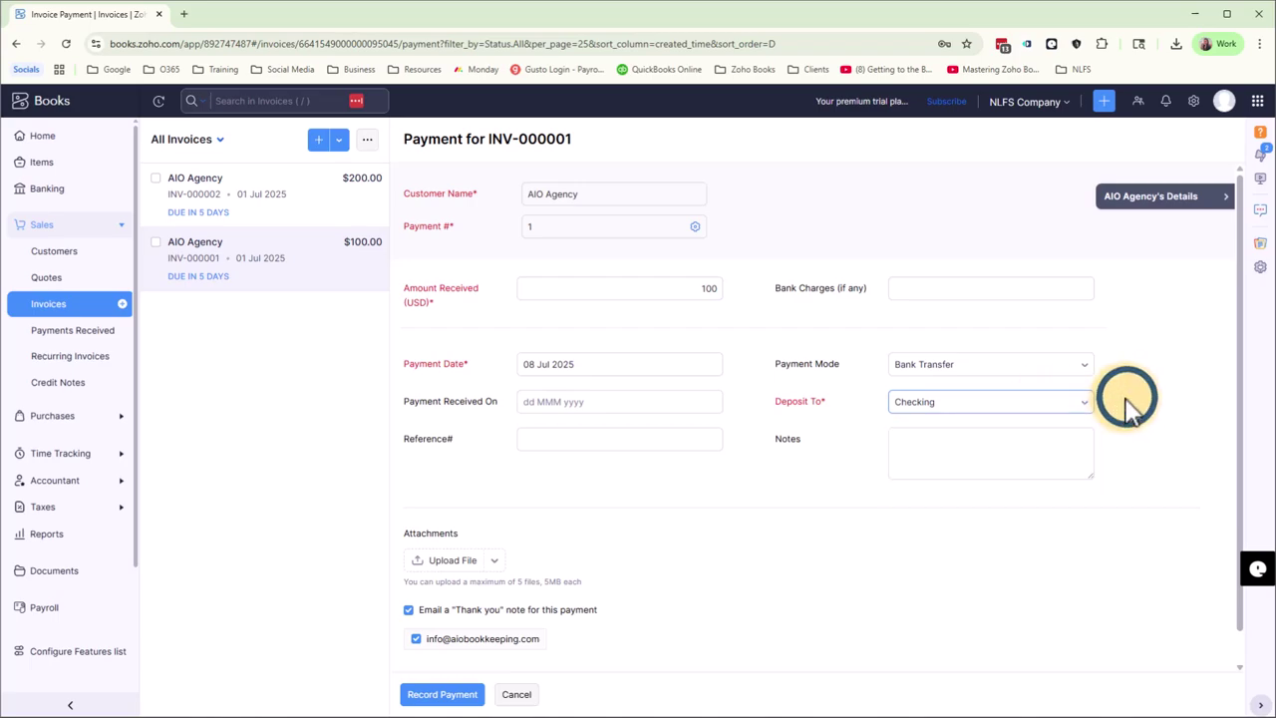
# Leave the reference and notes empty and record the payment with the thank-you email kept enabled.
pyautogui.click(595, 436)
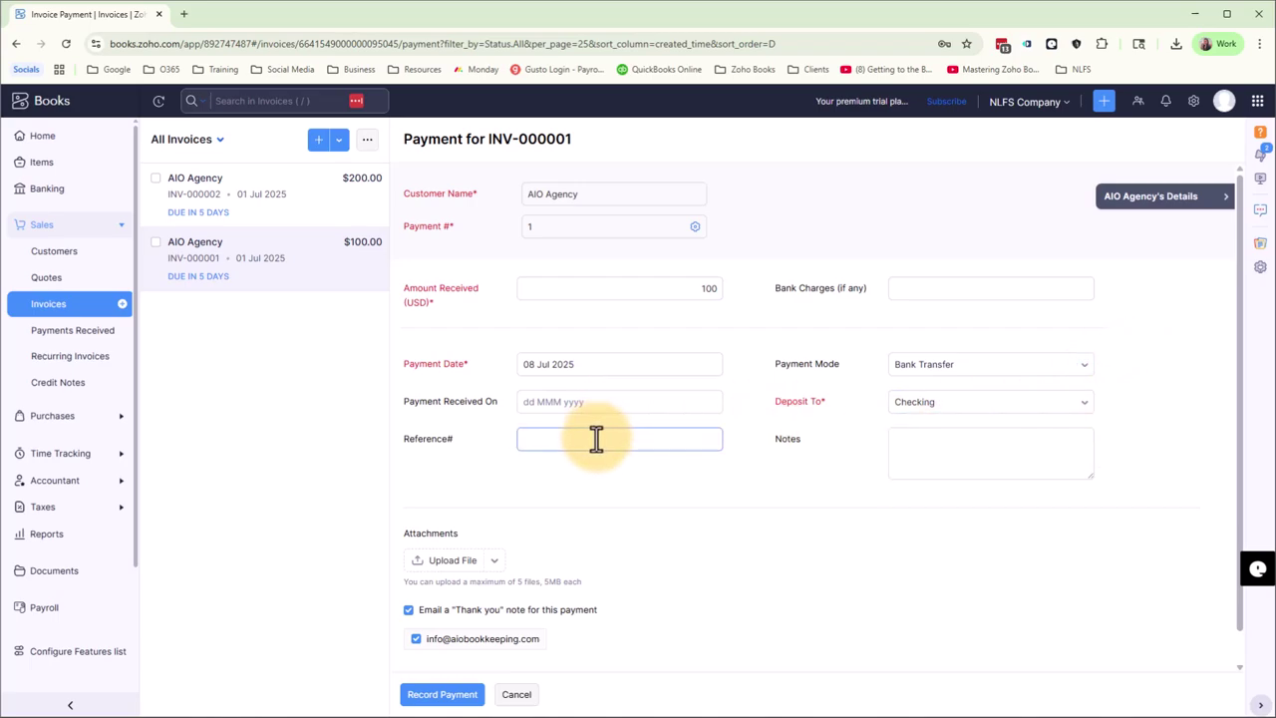
pyautogui.click(954, 442)
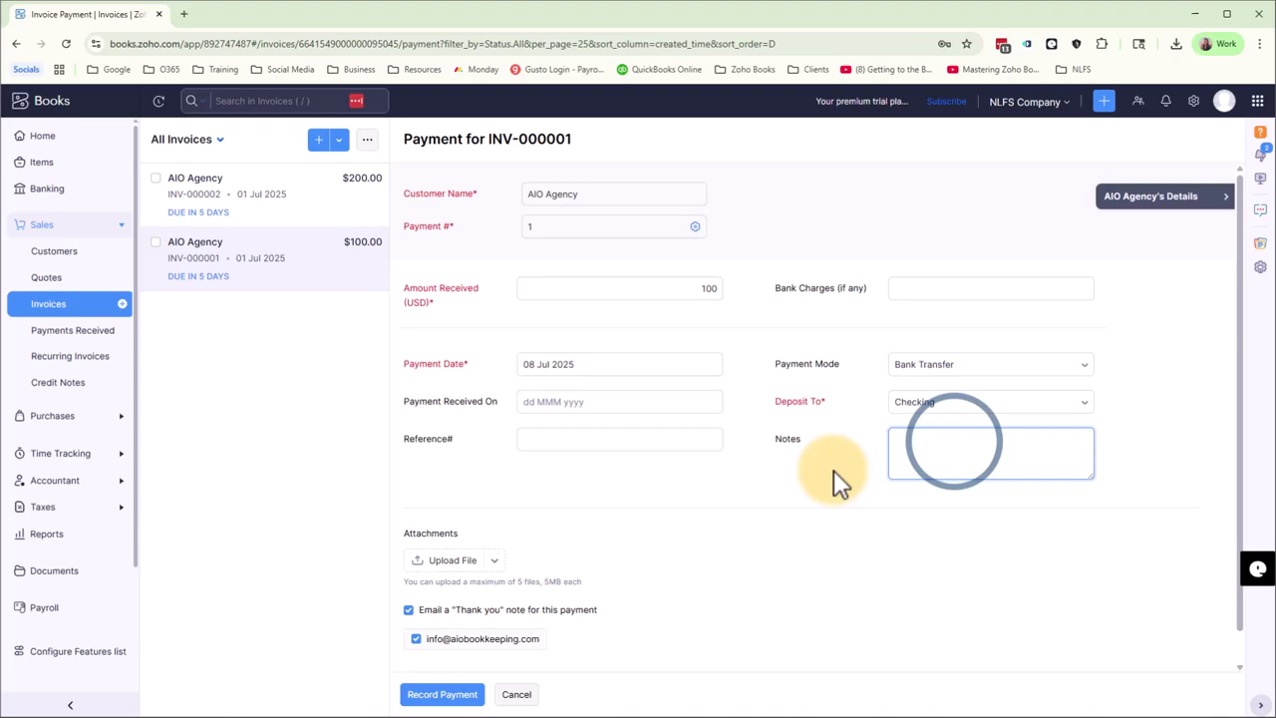
pyautogui.click(519, 557)
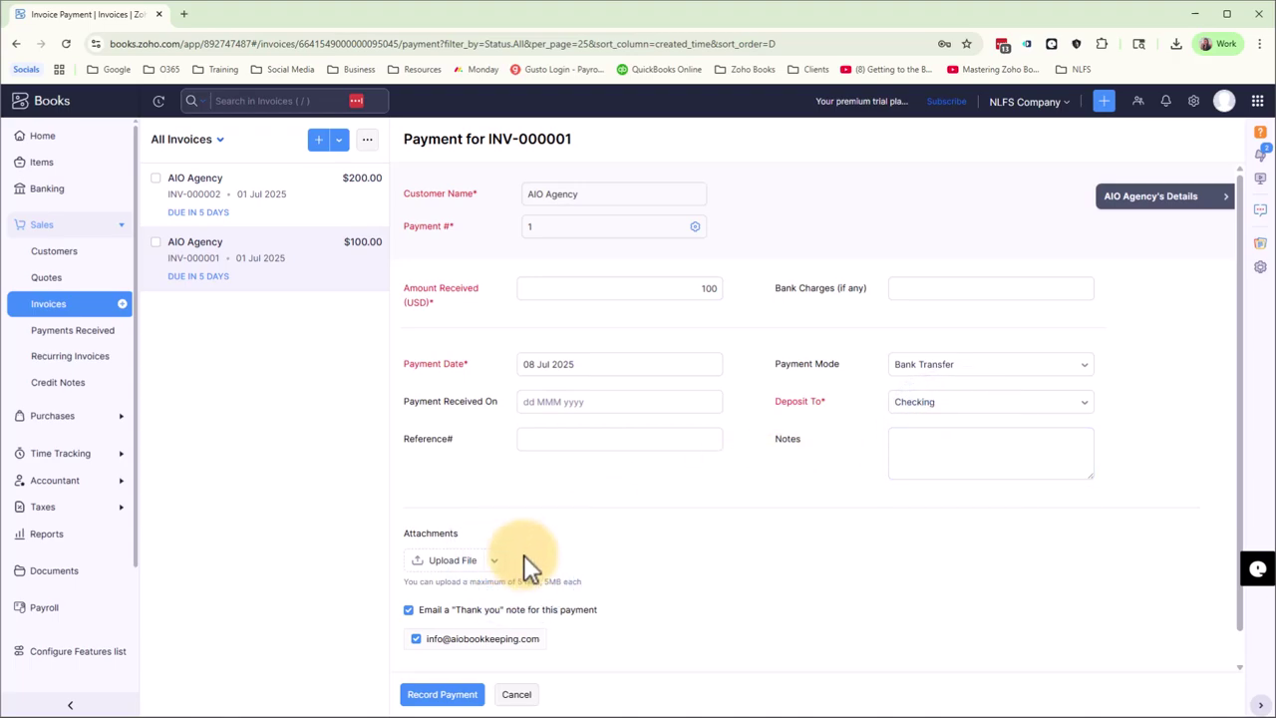
pyautogui.scroll(-1, 585, 553)
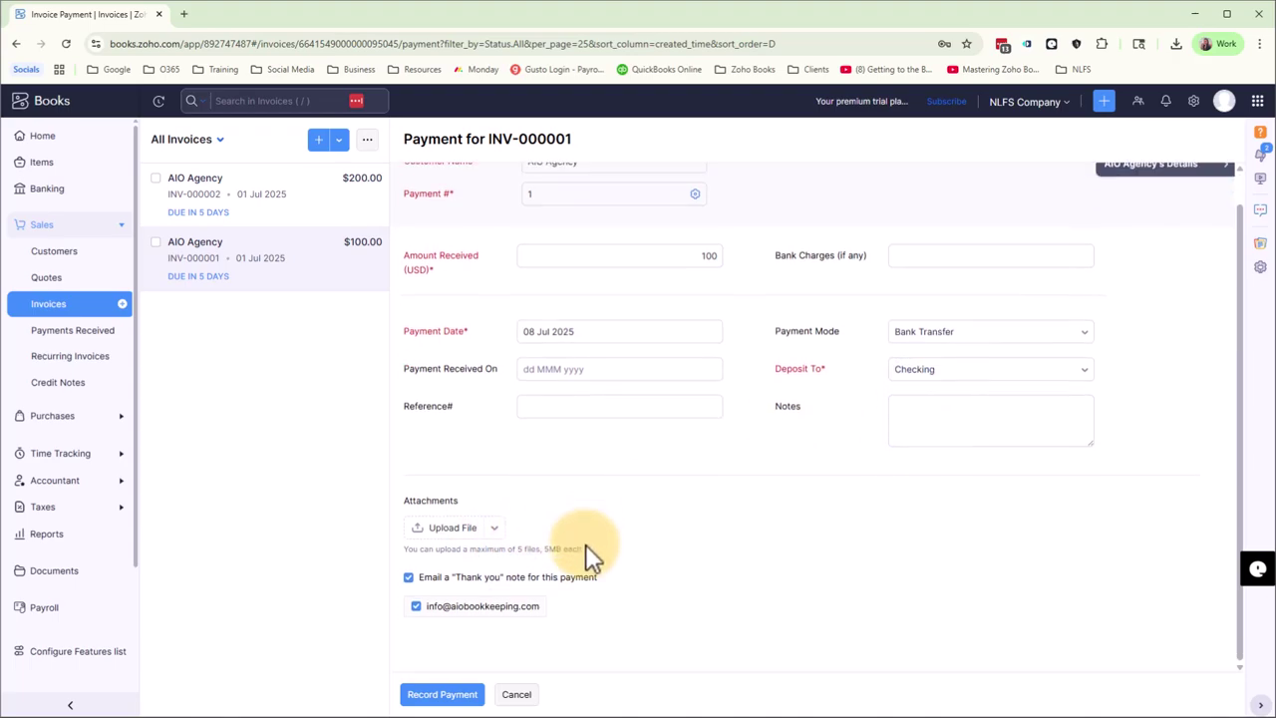
pyautogui.click(475, 698)
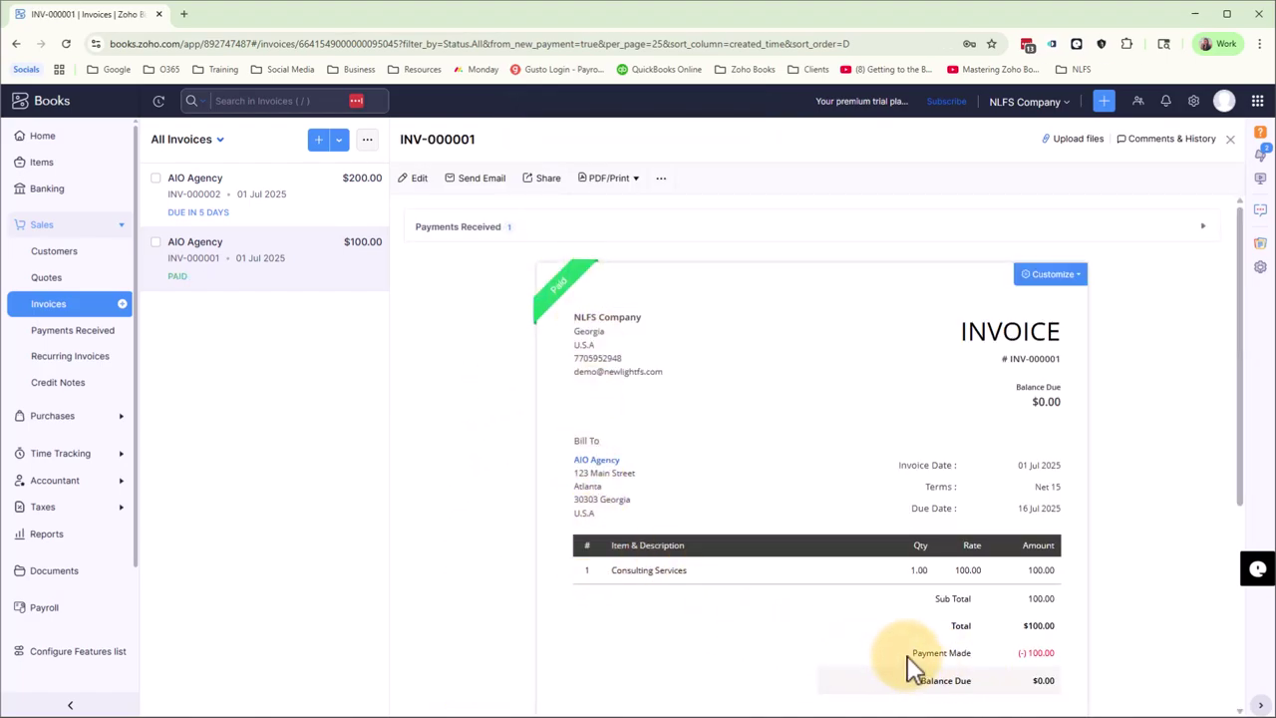
# Review the payment details on invoice INV-000001 and in the list of all received payments.
pyautogui.moveTo(910, 653); pyautogui.dragTo(1117, 643)
pyautogui.click(1124, 627)
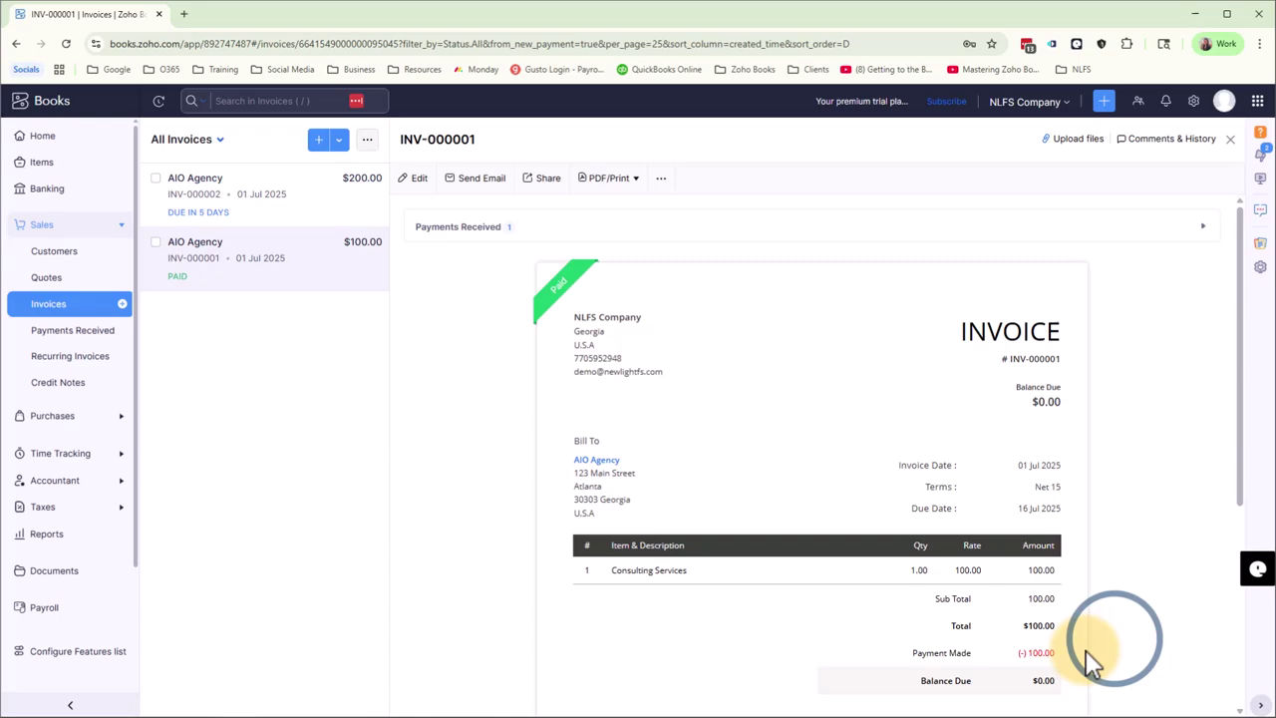
pyautogui.click(466, 239)
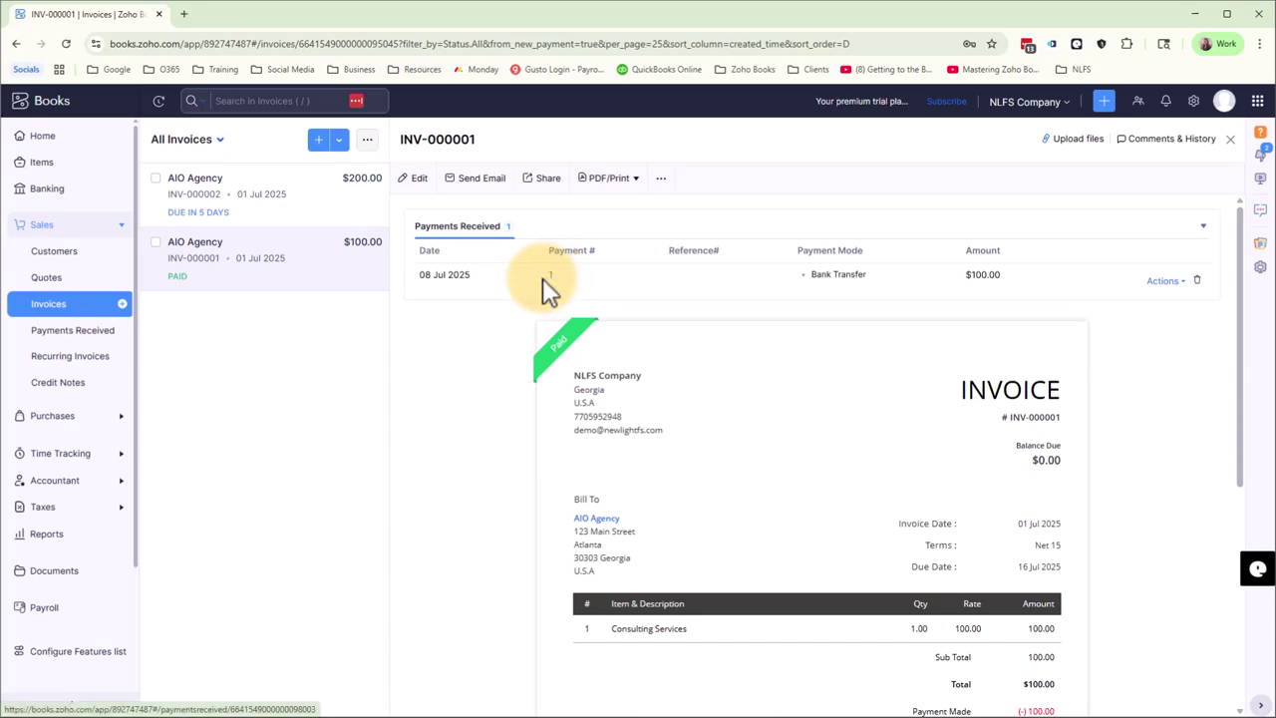
pyautogui.click(464, 303)
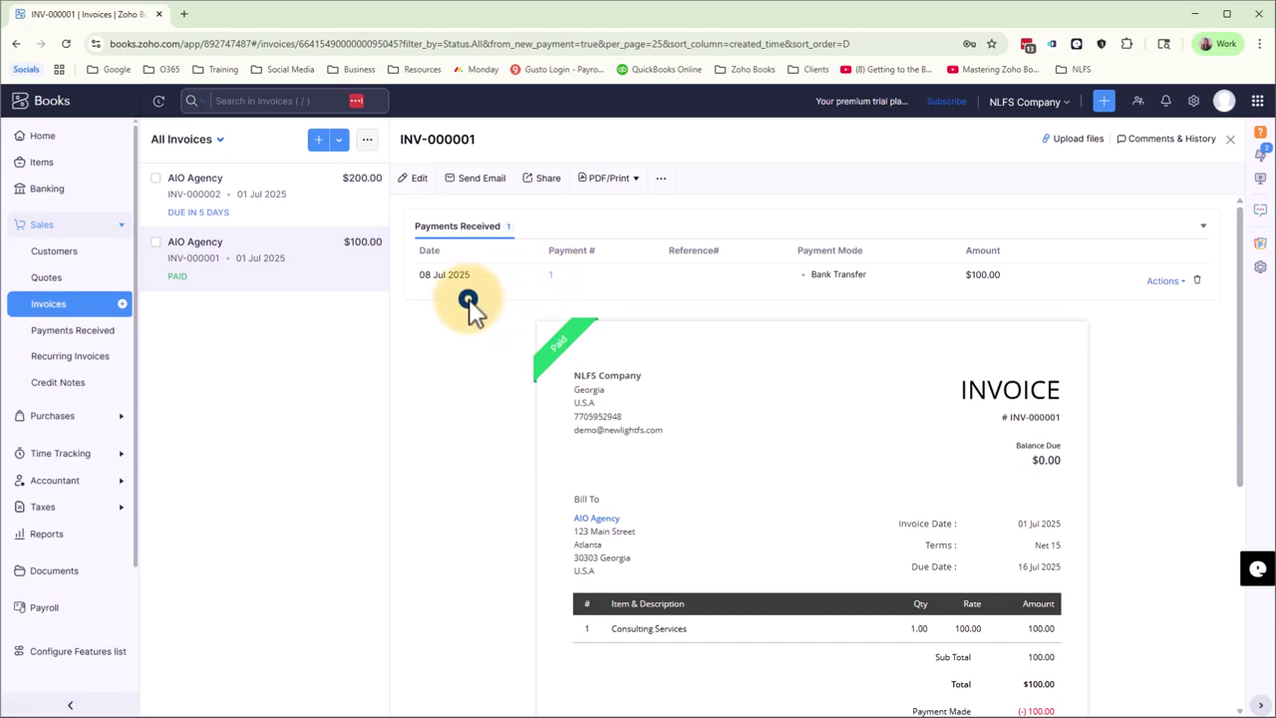
pyautogui.click(68, 337)
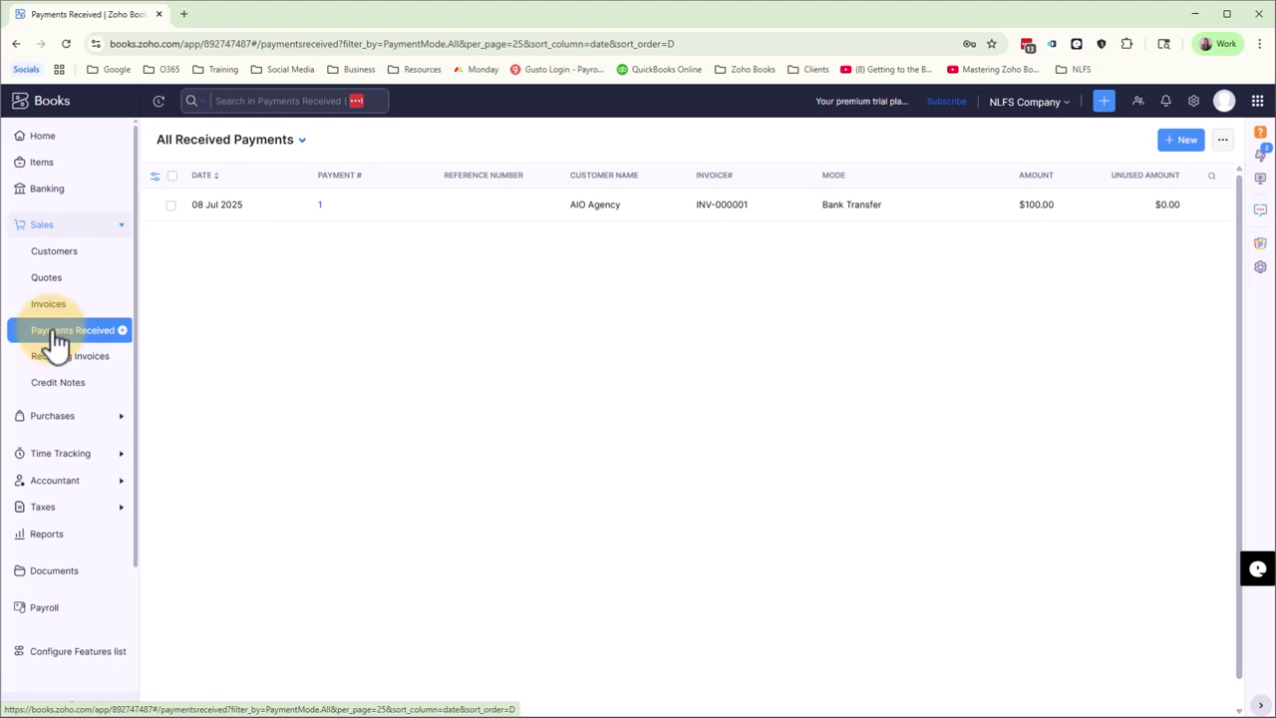
# Match the Checking account's uncategorized $100.00 deposit of 09 Jul 2025 to AIO Agency's customer payment.
pyautogui.click(66, 204)
pyautogui.scroll(-2, 365, 442)
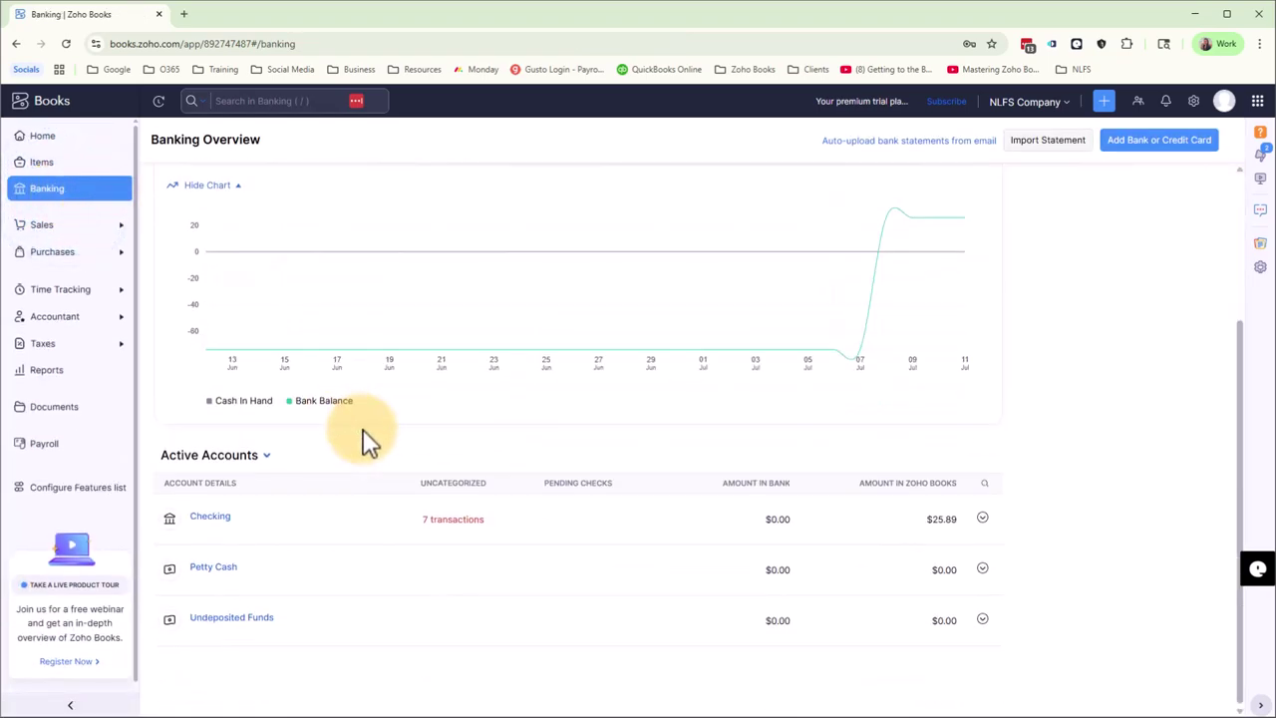
pyautogui.click(446, 517)
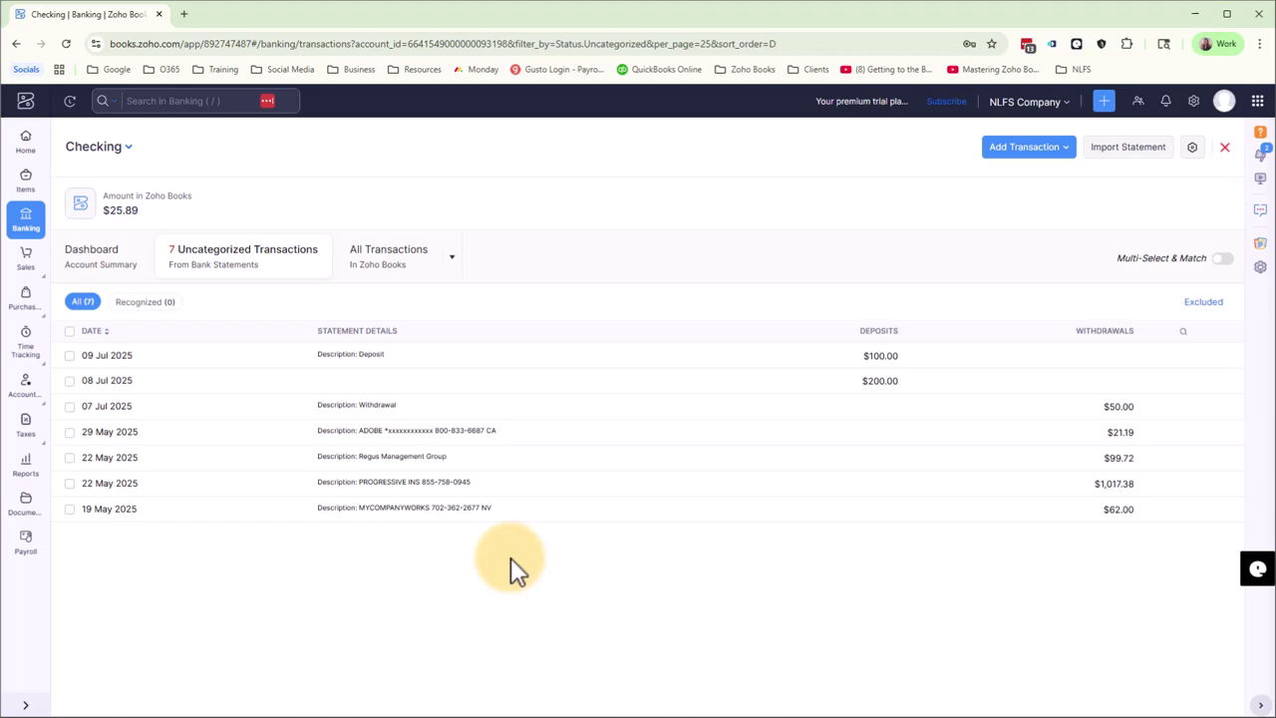
pyautogui.click(536, 359)
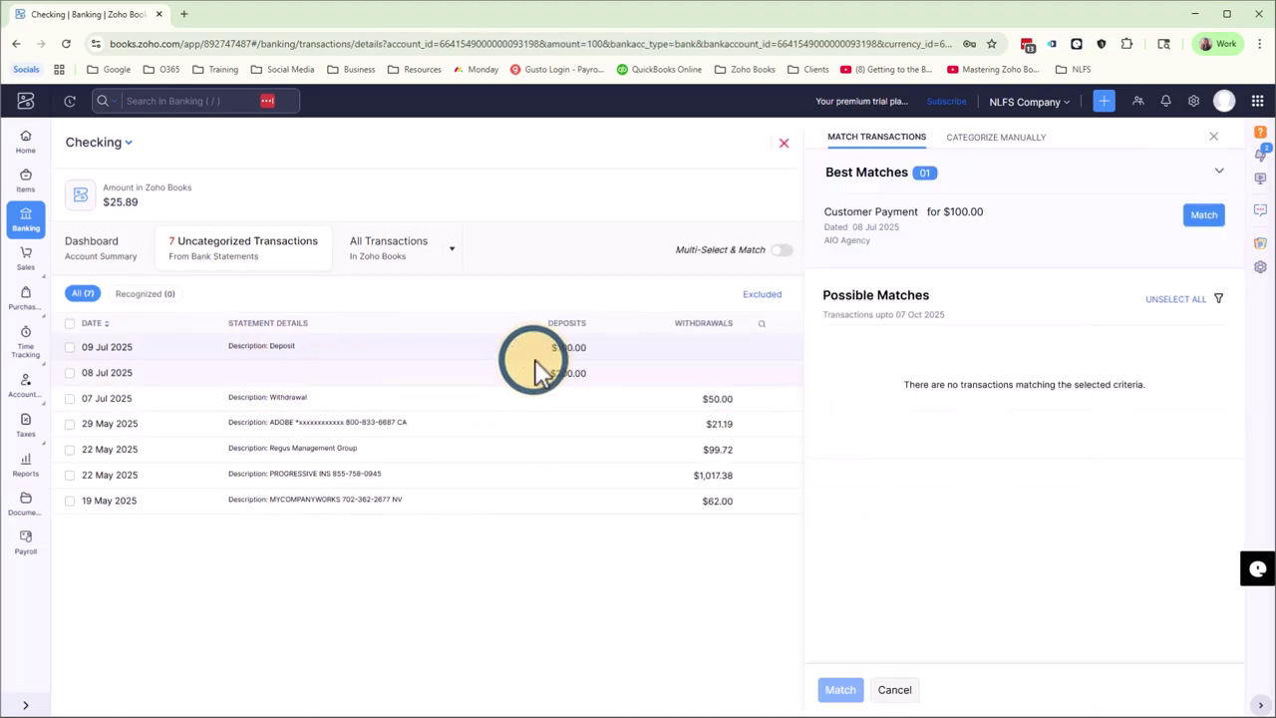
pyautogui.click(1210, 222)
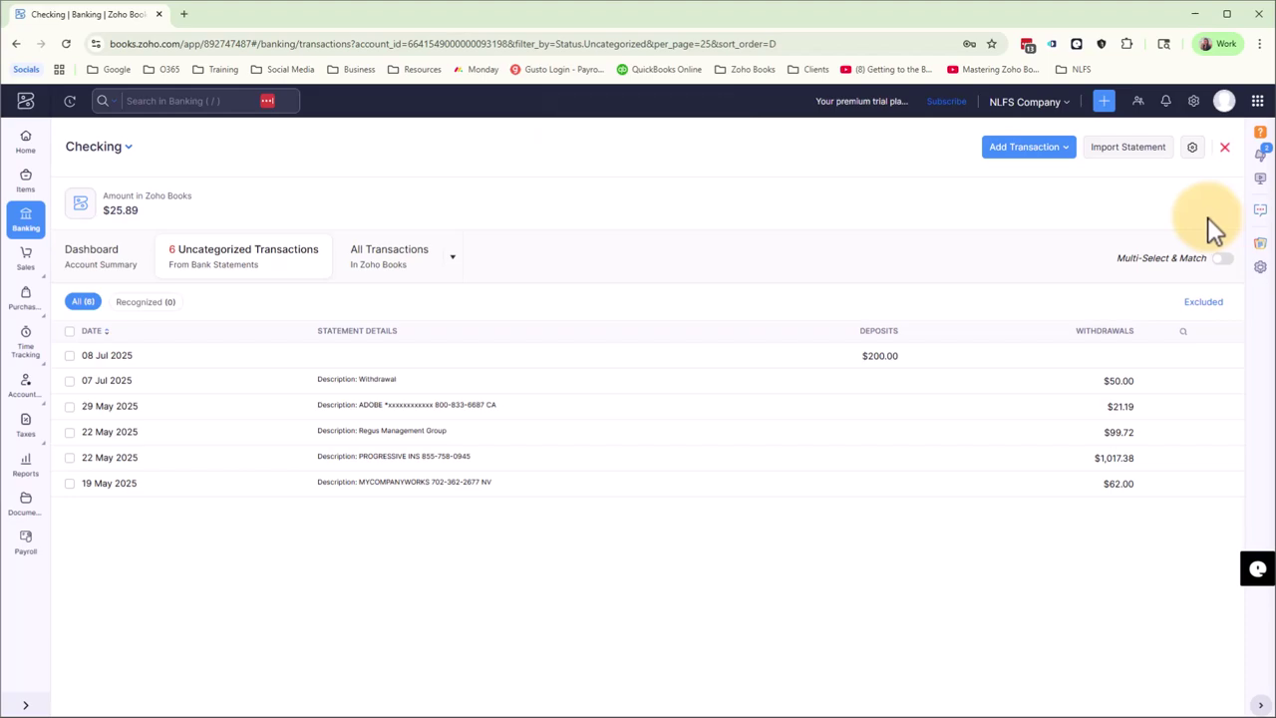
# Match the uncategorized $200.00 deposit of 08 Jul 2025 directly to invoice INV-000002.
pyautogui.click(618, 369)
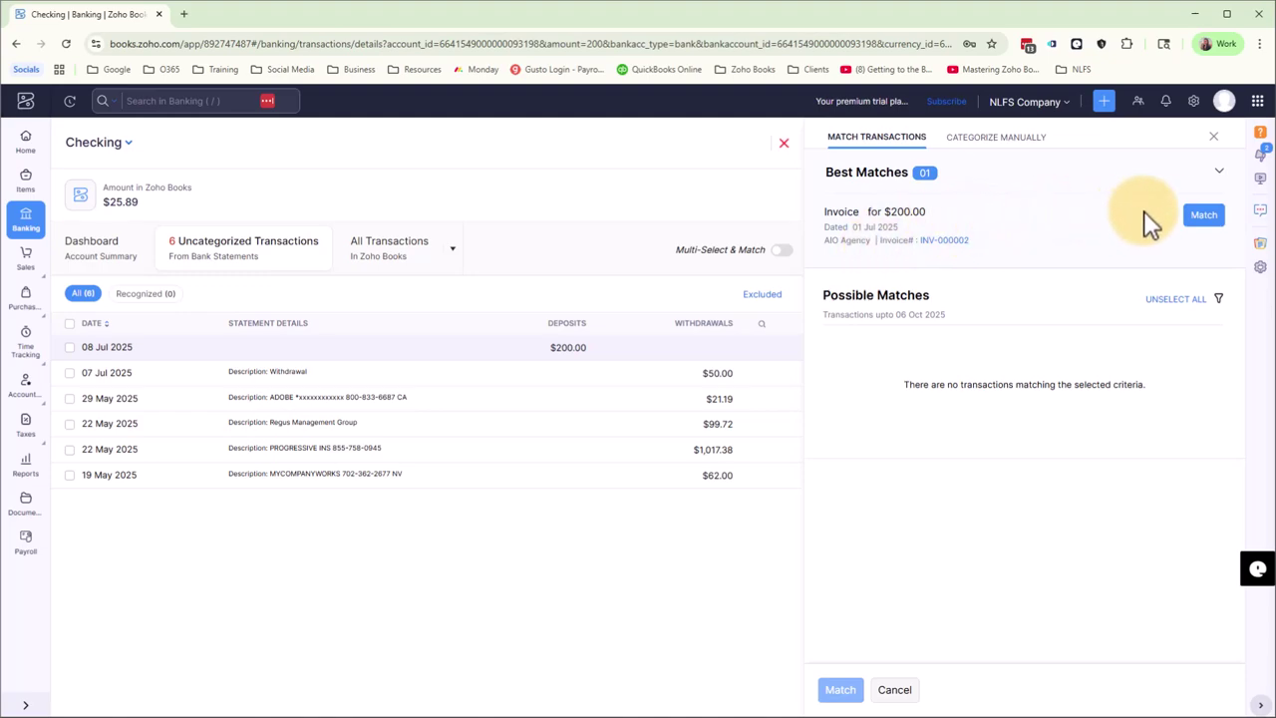
pyautogui.click(1203, 216)
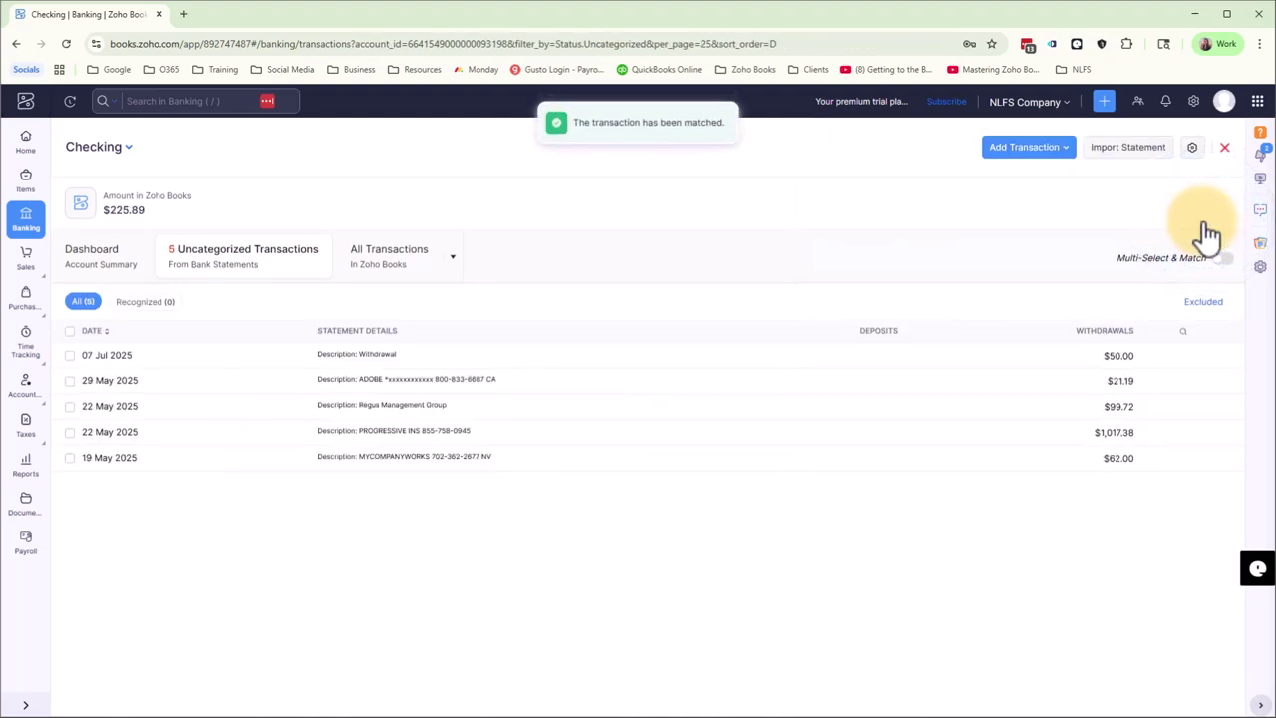
# Review the payment details on invoice INV-000002 and check the list of all received payments.
pyautogui.moveTo(28, 271)
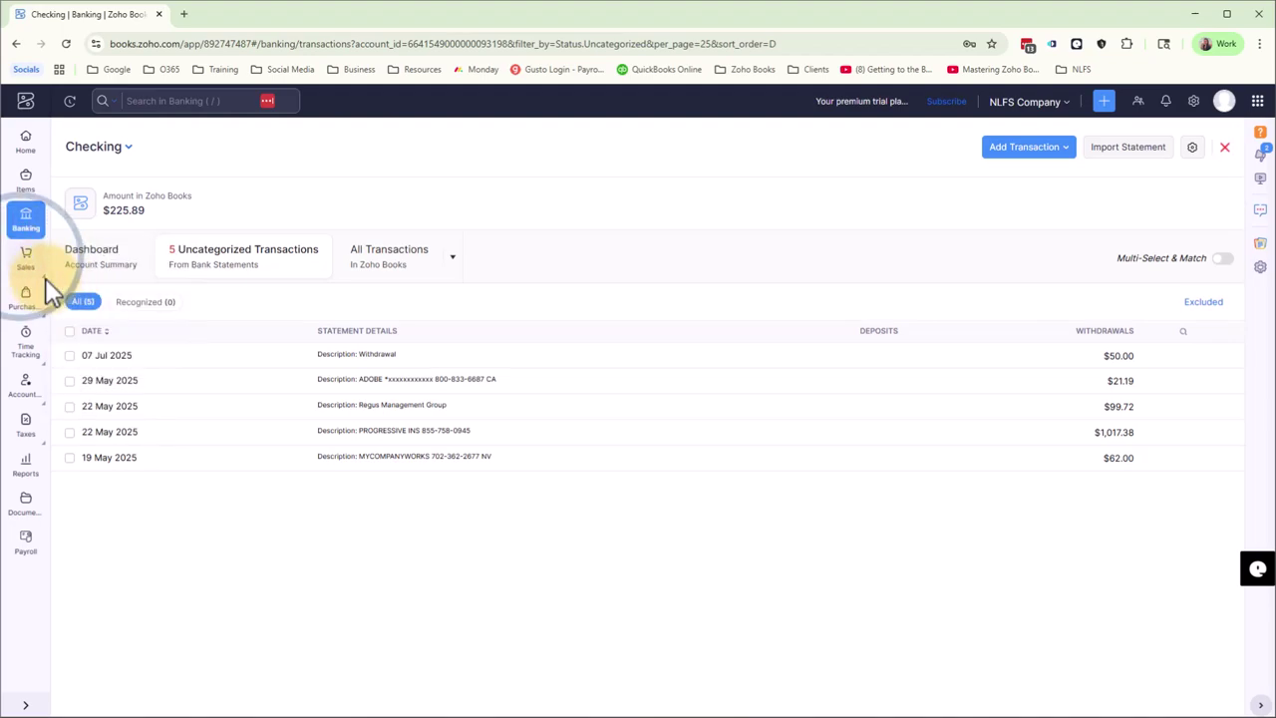
pyautogui.click(100, 333)
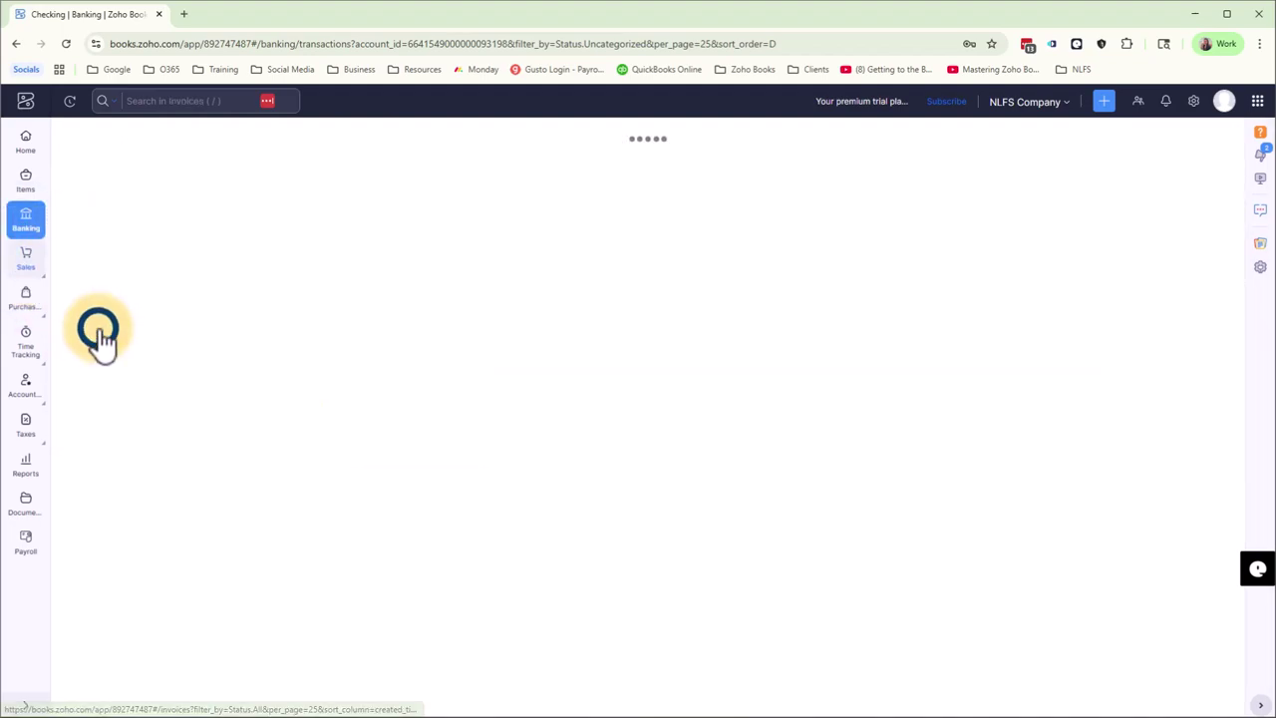
pyautogui.click(484, 214)
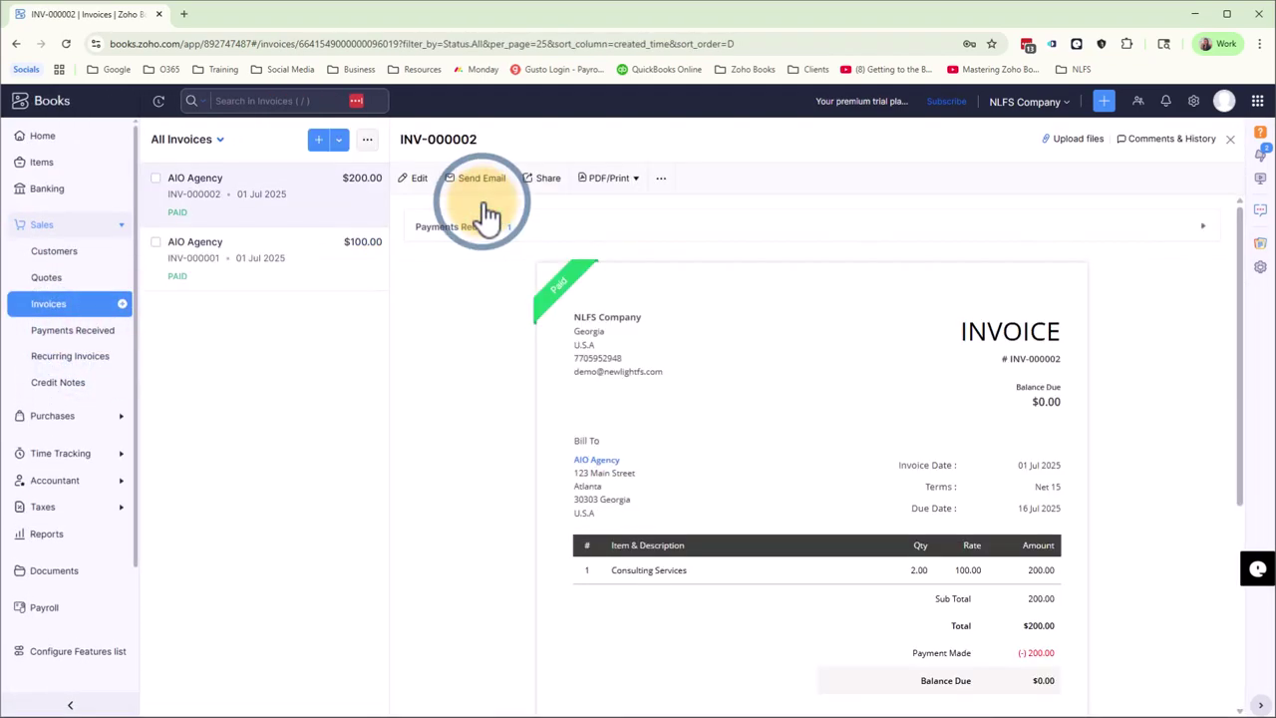
pyautogui.click(460, 228)
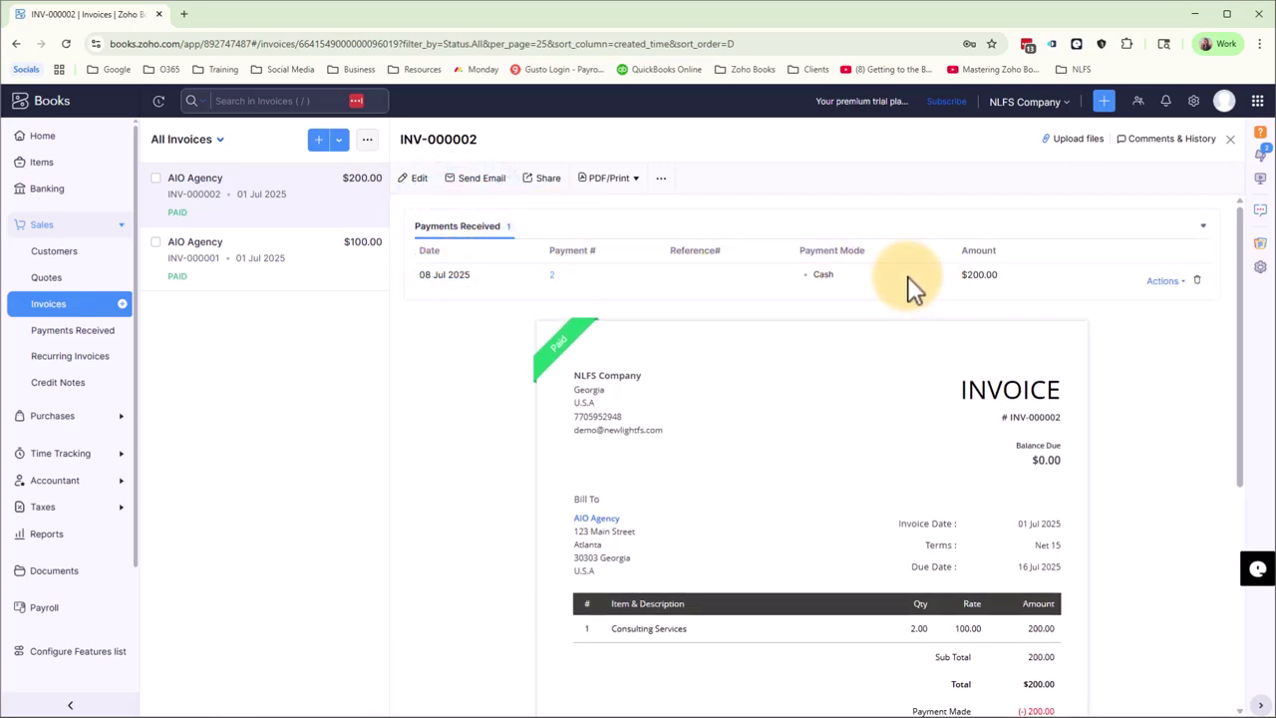
pyautogui.click(56, 332)
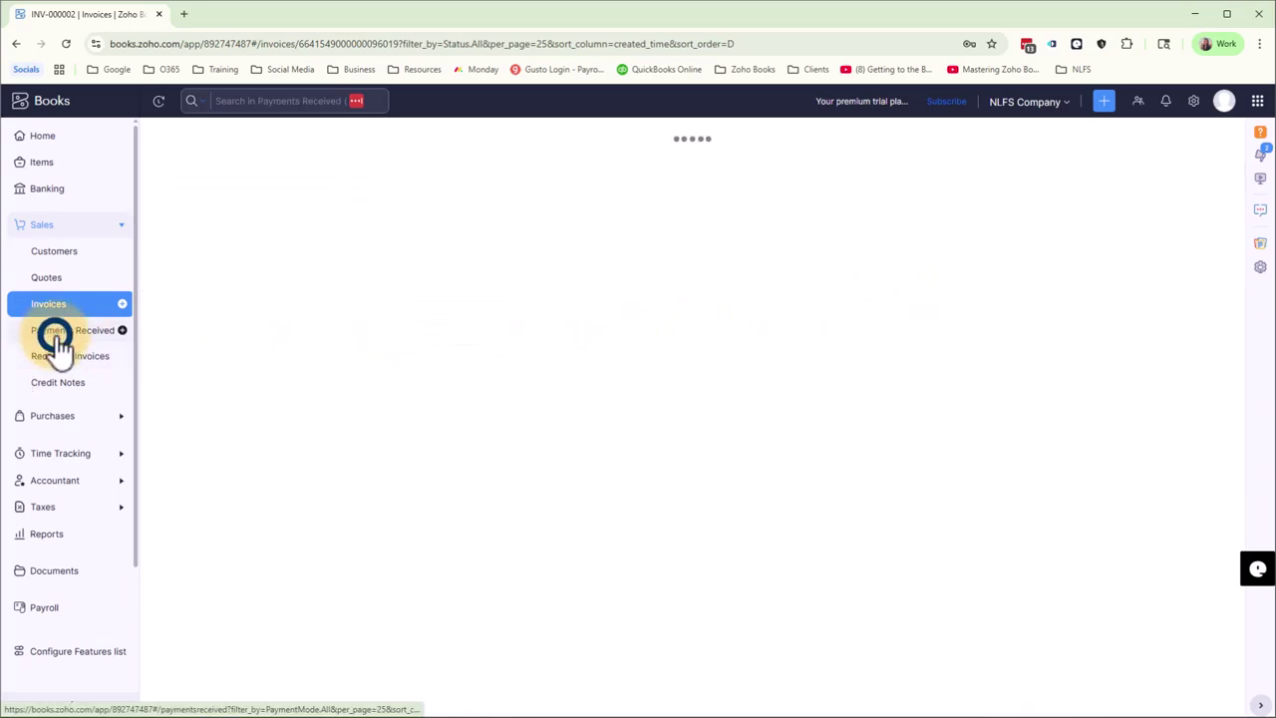
pyautogui.click(485, 321)
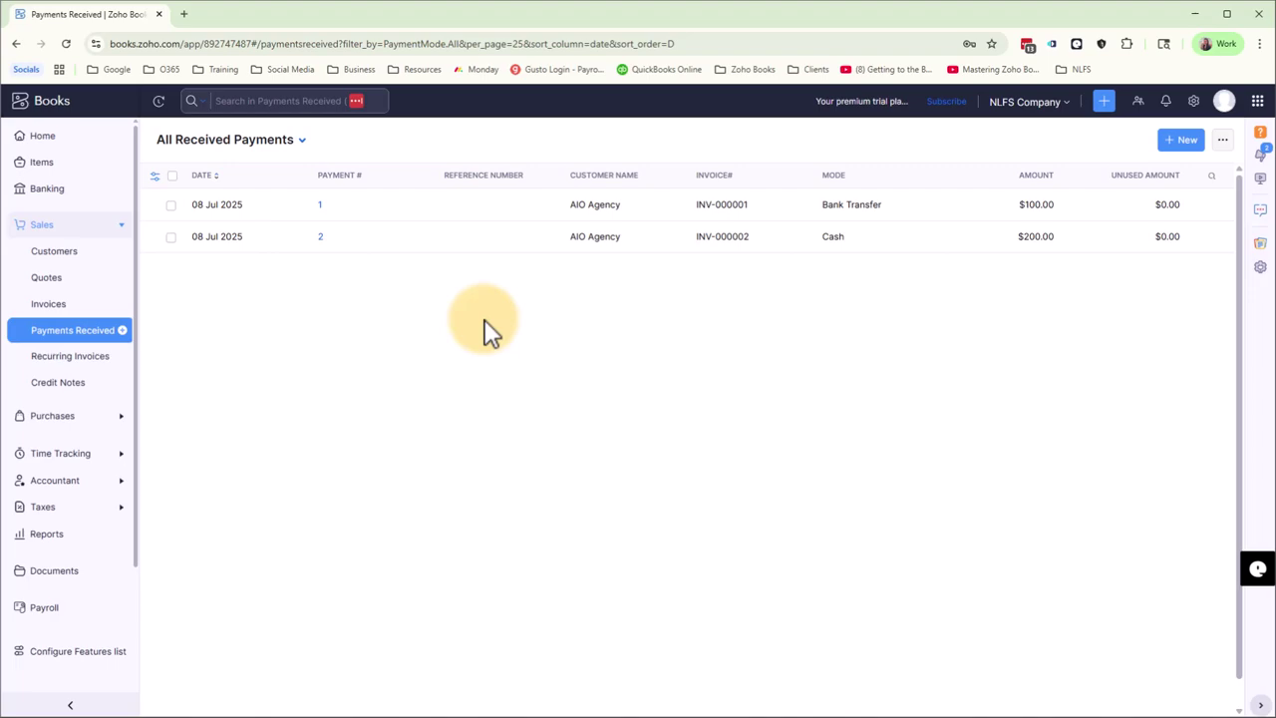